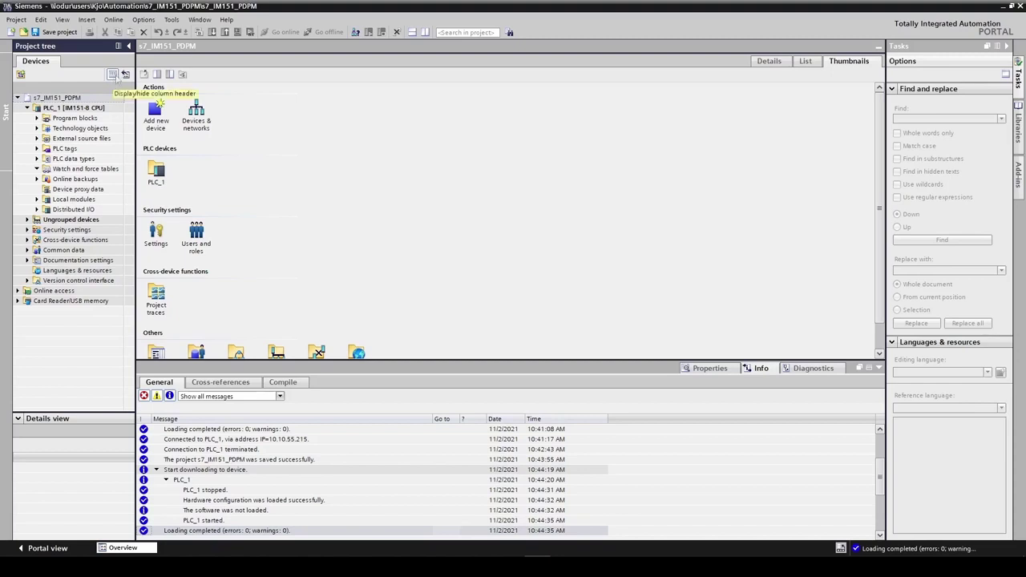
Step: Install HMSA183B.gsd from the Desktop via the GSD file manager and update the hardware catalog
{"action": "left_click", "coordinate": [143, 21]}
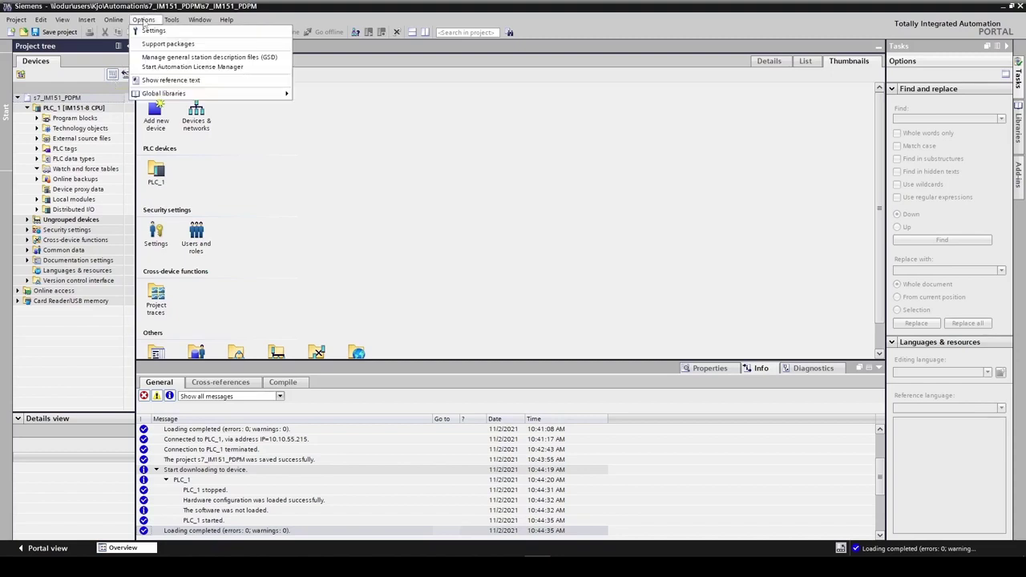
{"action": "left_click", "coordinate": [148, 58]}
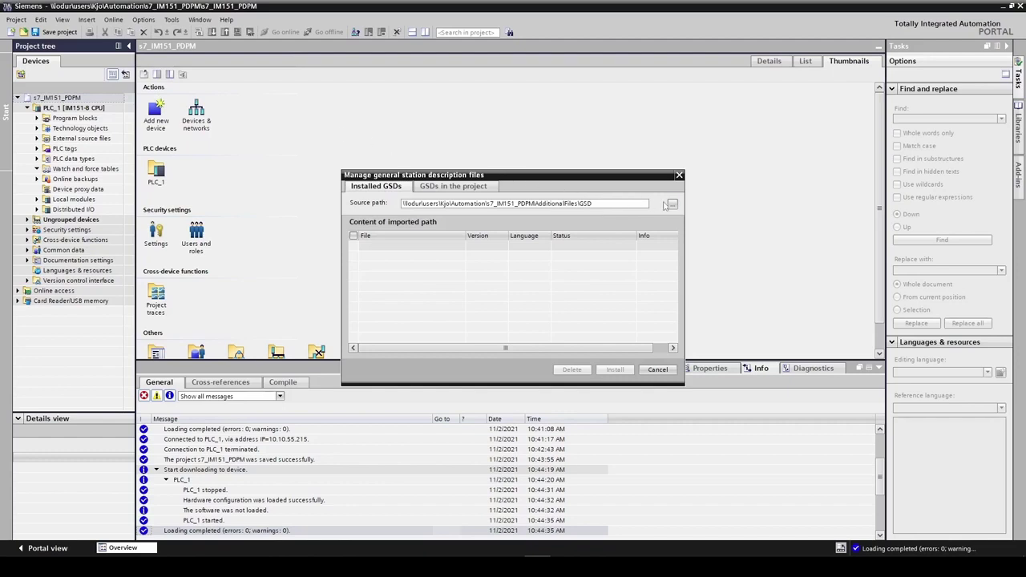
{"action": "left_click", "coordinate": [671, 203]}
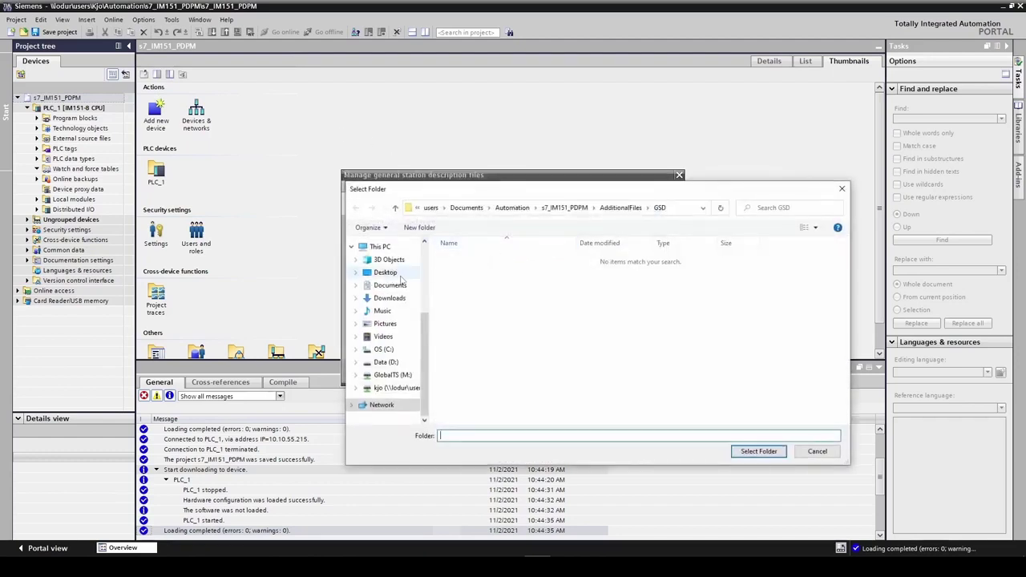
{"action": "left_click", "coordinate": [400, 277]}
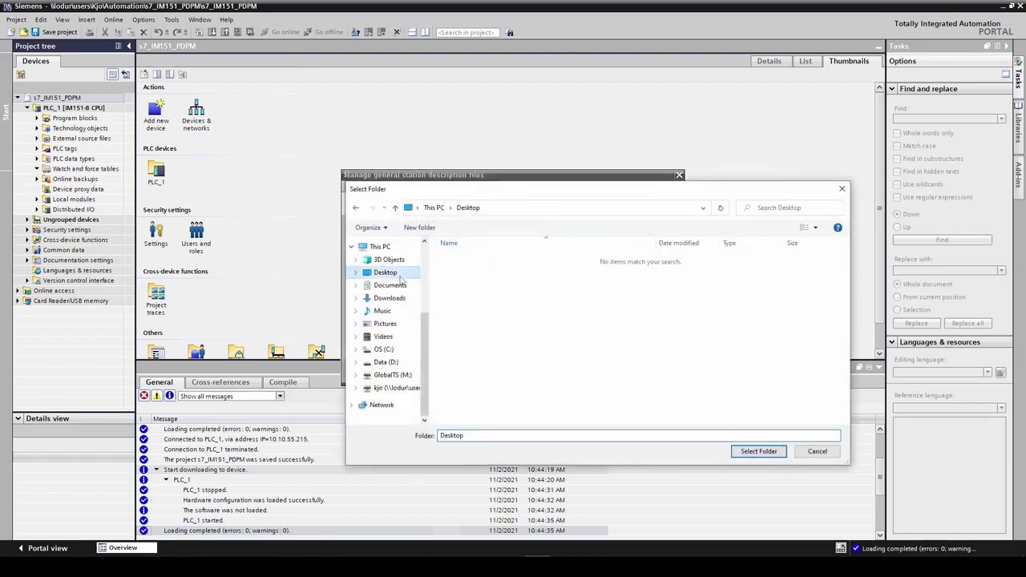
{"action": "left_click", "coordinate": [752, 452]}
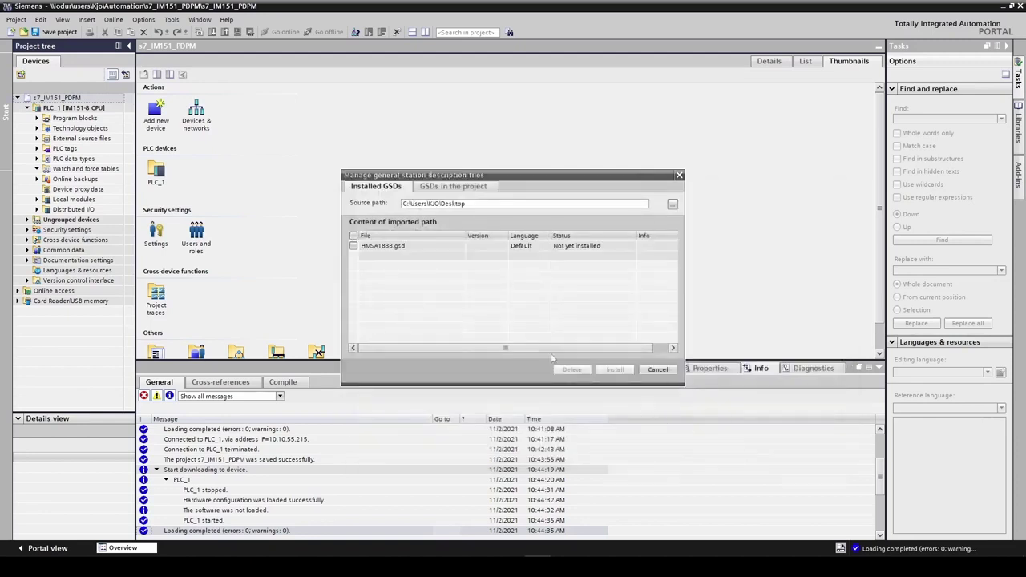
{"action": "left_click", "coordinate": [354, 246]}
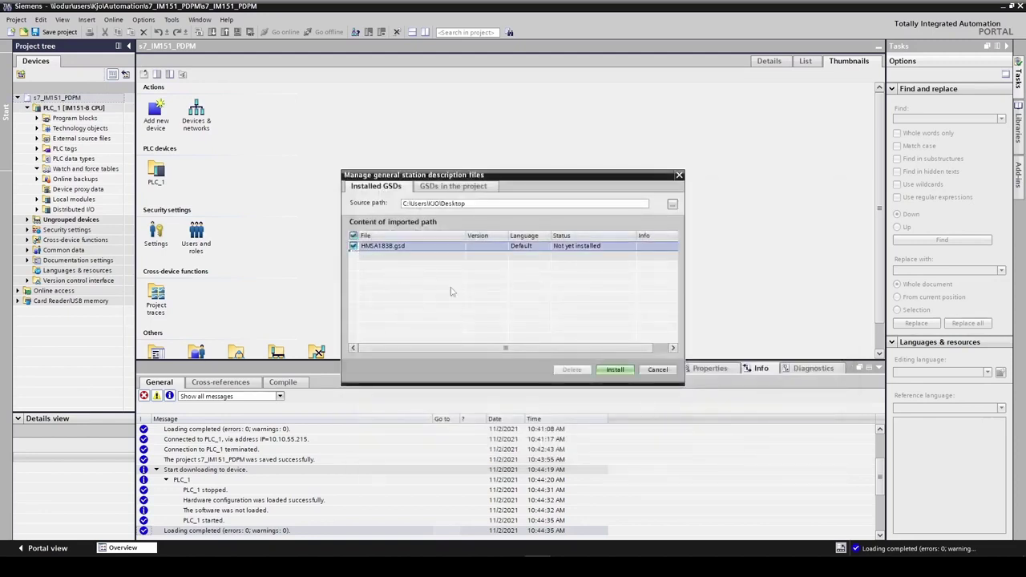
{"action": "left_click", "coordinate": [613, 369]}
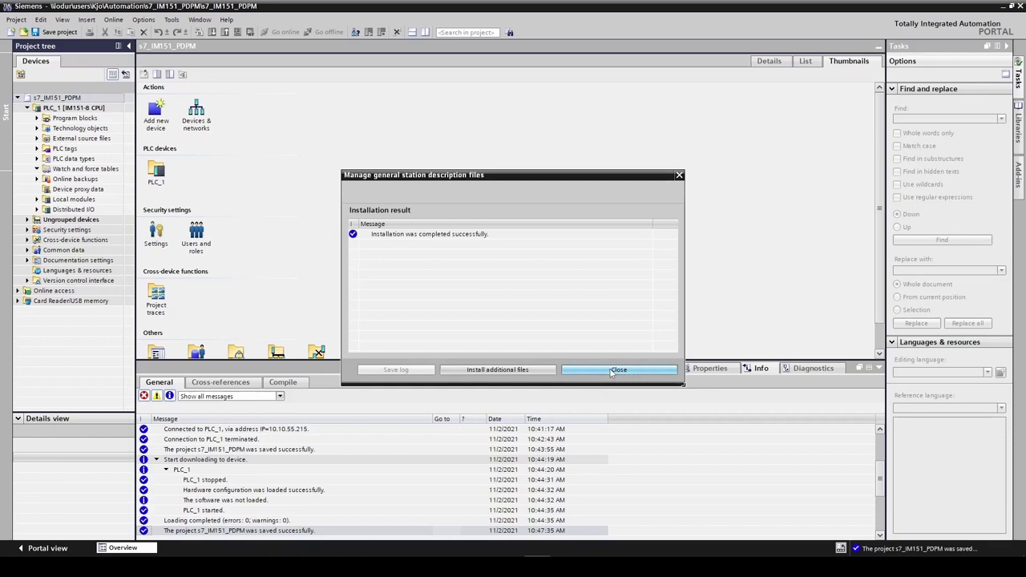
{"action": "left_click", "coordinate": [610, 371]}
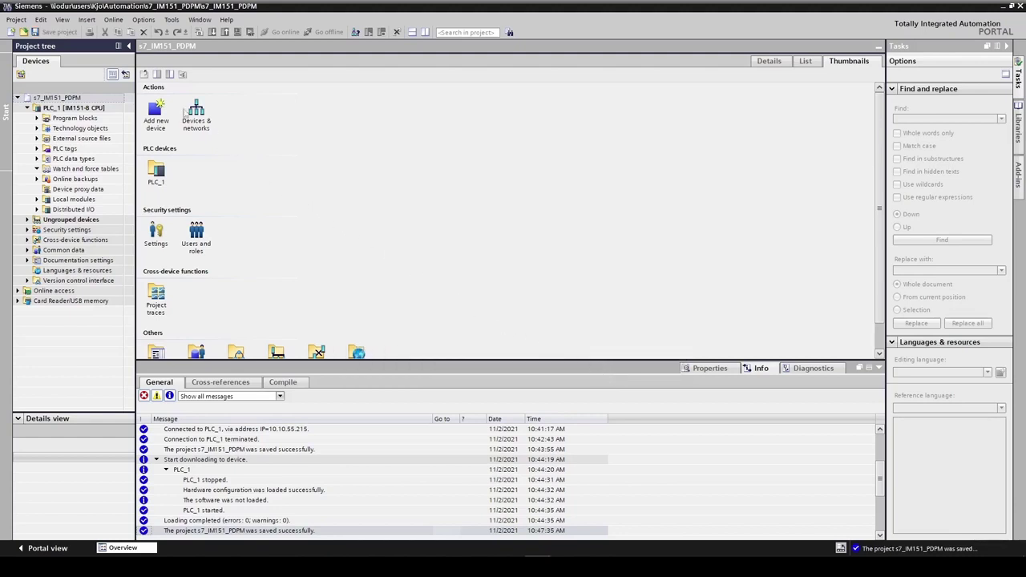
Step: In Devices & networks, expand the catalog to Other field devices > PROFIBUS DP > Gateways > HMS
{"action": "left_click", "coordinate": [189, 112]}
{"action": "double_click", "coordinate": [190, 113]}
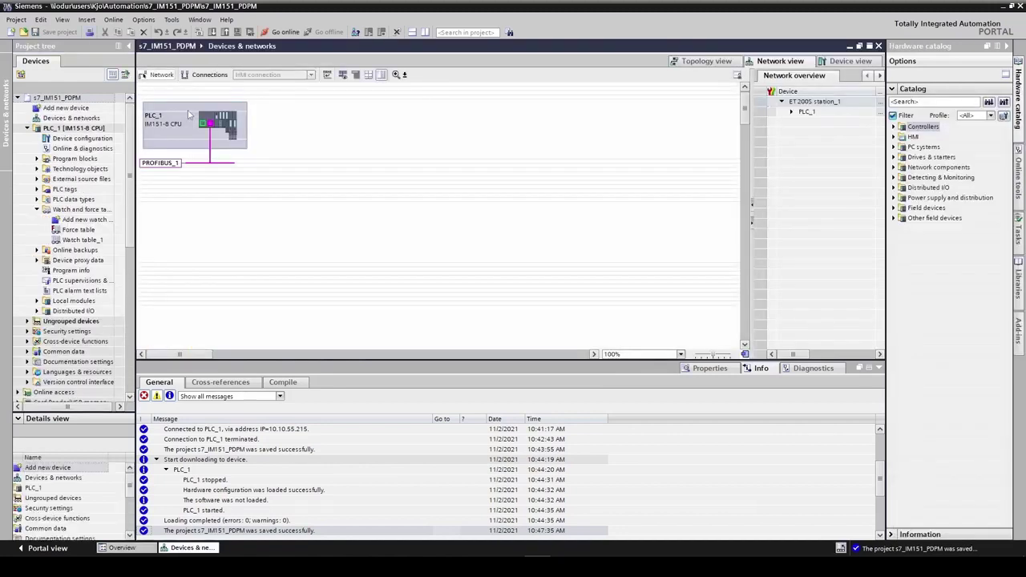
{"action": "left_click", "coordinate": [893, 218]}
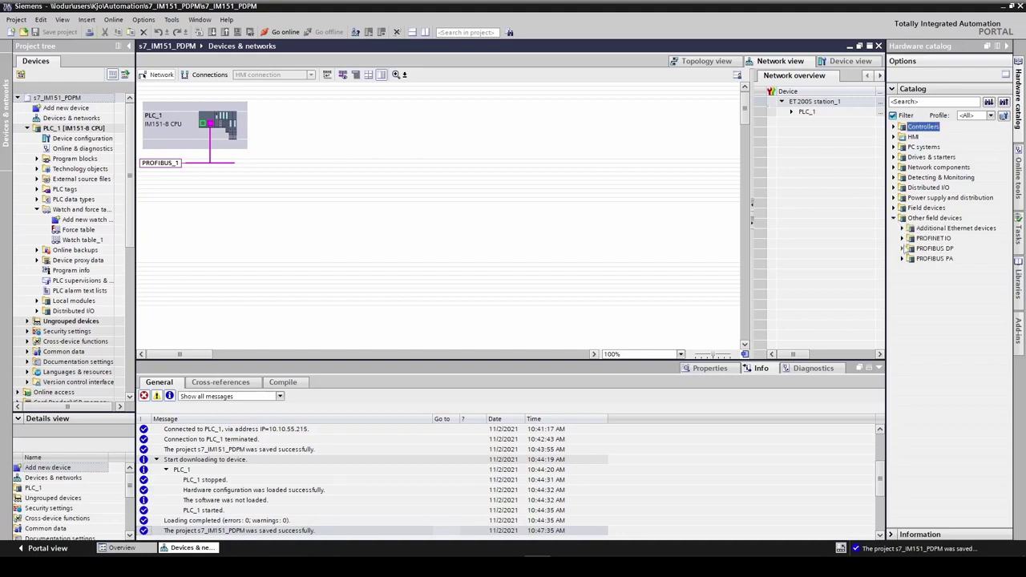
{"action": "left_click", "coordinate": [902, 249]}
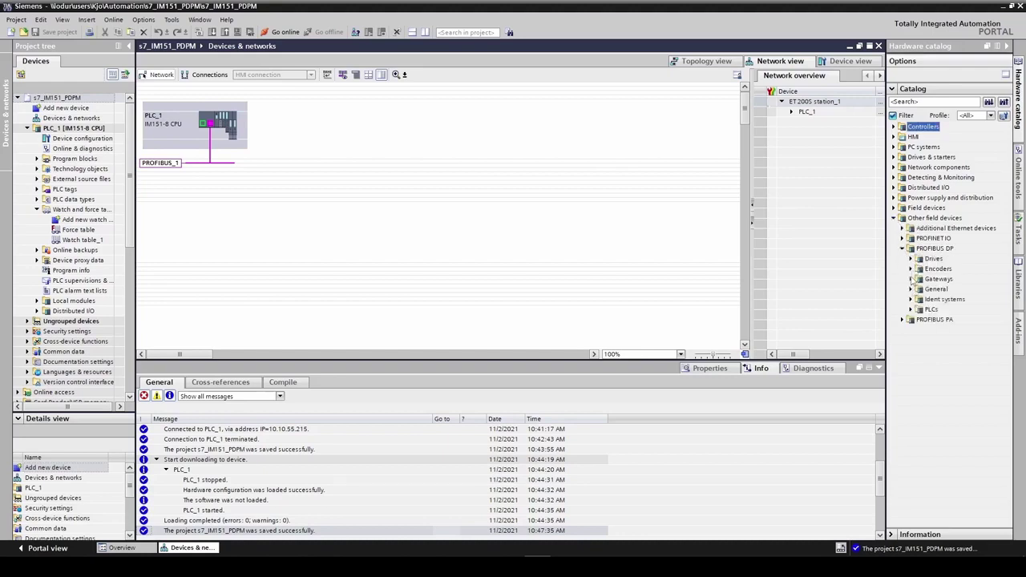
{"action": "left_click", "coordinate": [911, 279]}
{"action": "left_click", "coordinate": [920, 289]}
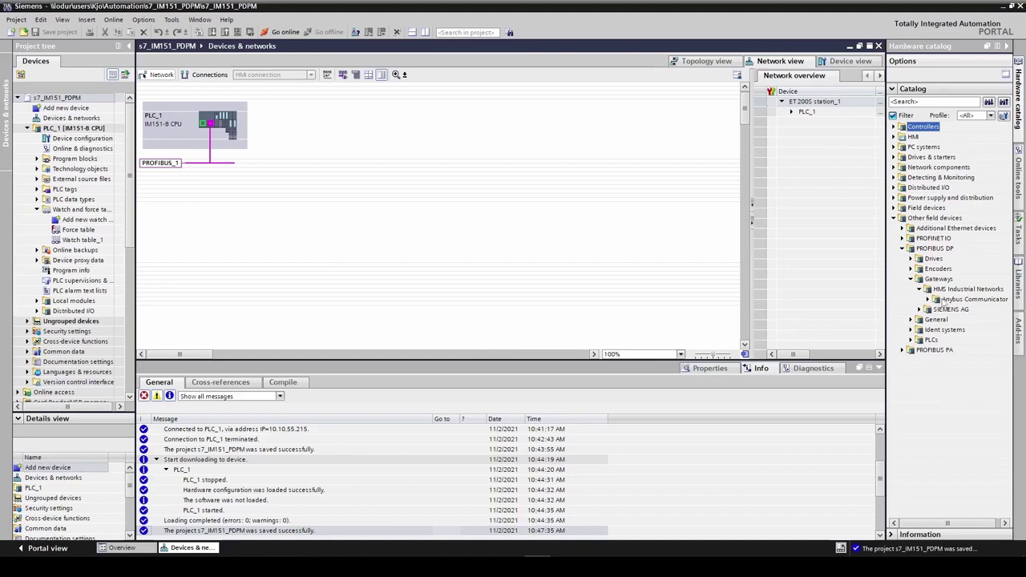
{"action": "left_click", "coordinate": [928, 299]}
Step: Place an Anybus Communicator as Slave_1 and assign it to PLC_1.DP interface_1
{"action": "left_click", "coordinate": [953, 310]}
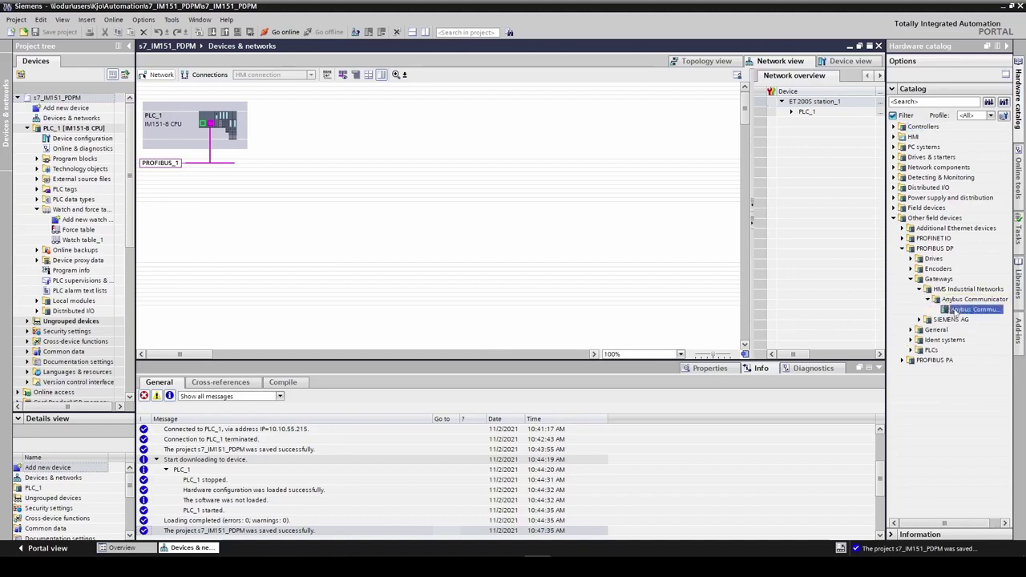
{"action": "left_click_drag", "start_coordinate": [954, 311], "coordinate": [469, 125]}
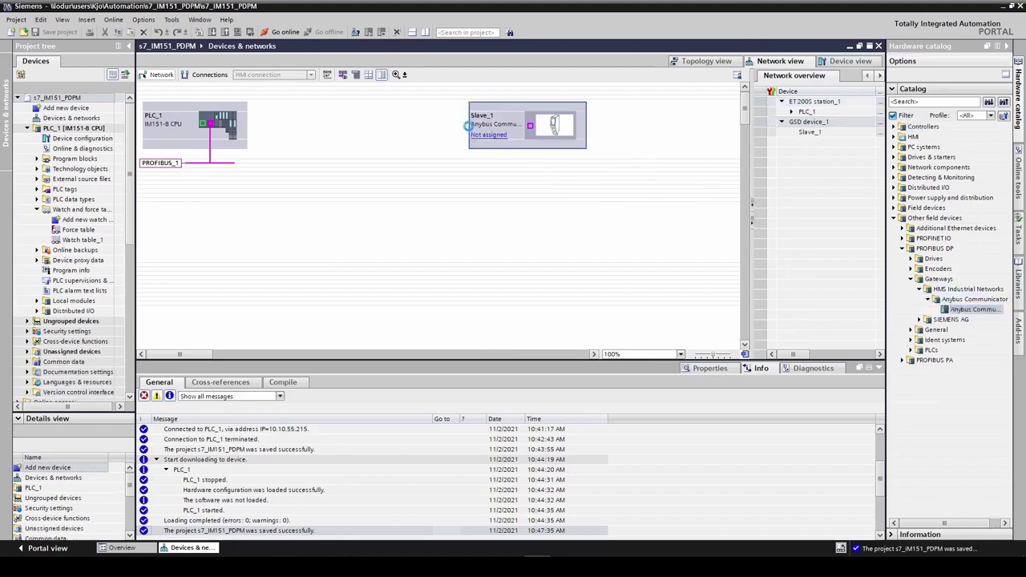
{"action": "left_click", "coordinate": [487, 135]}
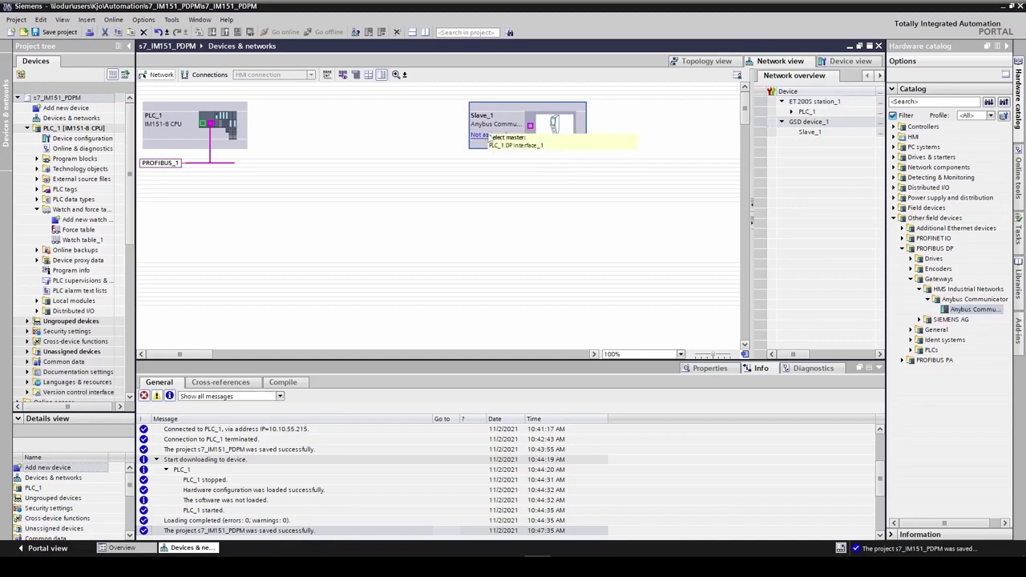
{"action": "left_click", "coordinate": [500, 148]}
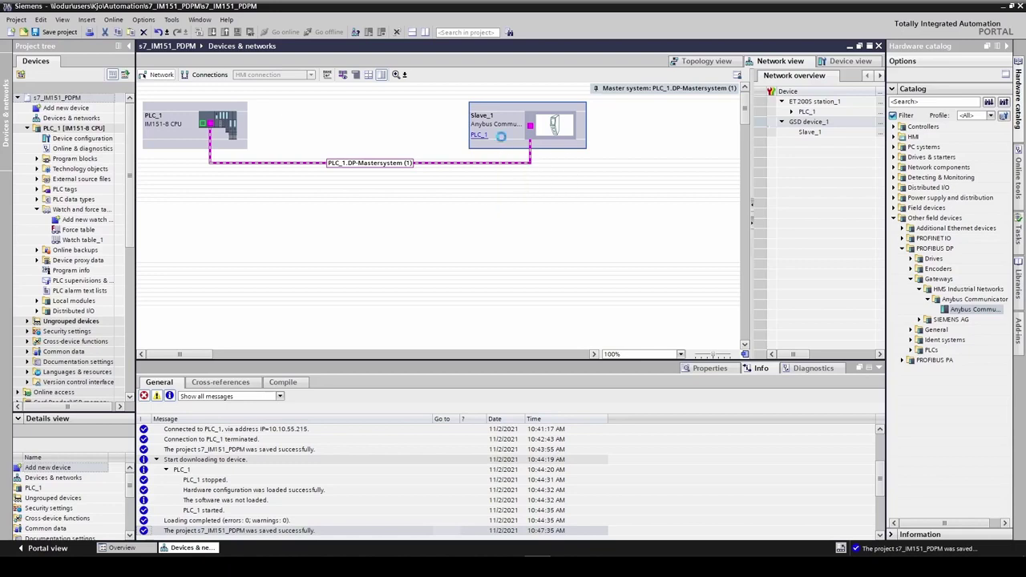
Step: Open Slave_1 in Device view, check its PROFIBUS address 3, and widen the Slot column
{"action": "double_click", "coordinate": [502, 141]}
{"action": "left_click", "coordinate": [335, 194]}
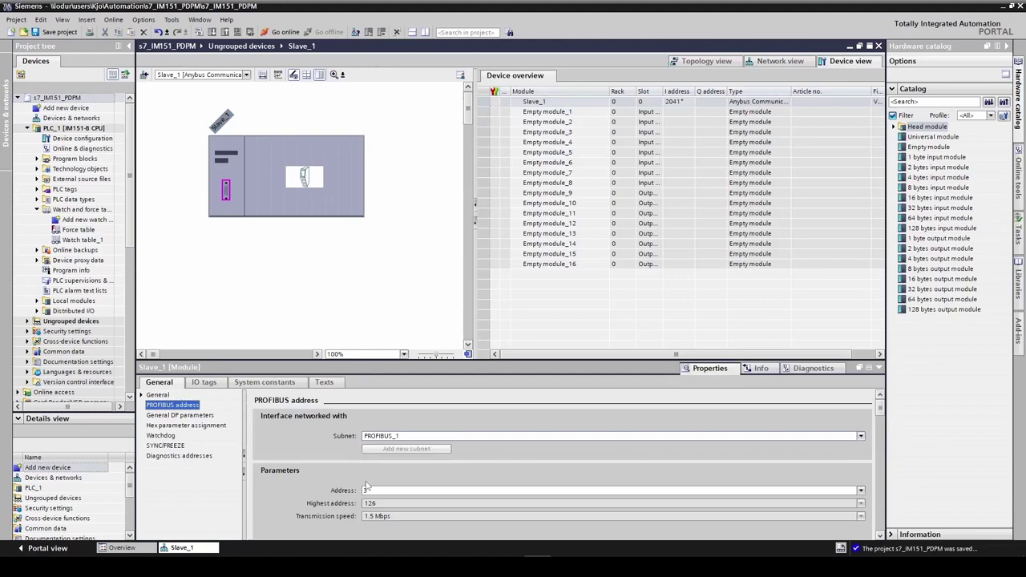
{"action": "left_click", "coordinate": [369, 490]}
{"action": "left_click_drag", "start_coordinate": [662, 92], "coordinate": [694, 90]}
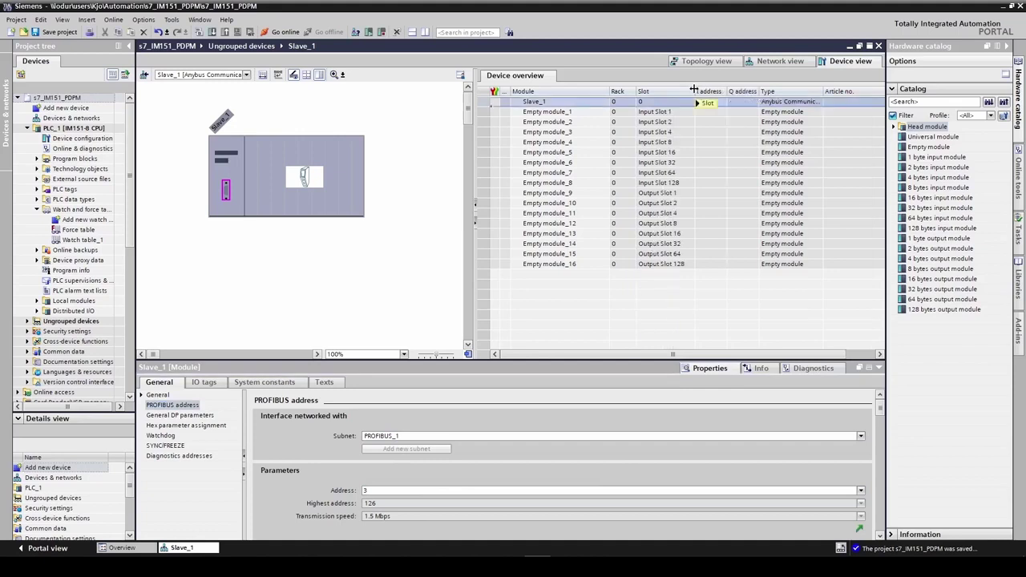
{"action": "mouse_move", "coordinate": [674, 91]}
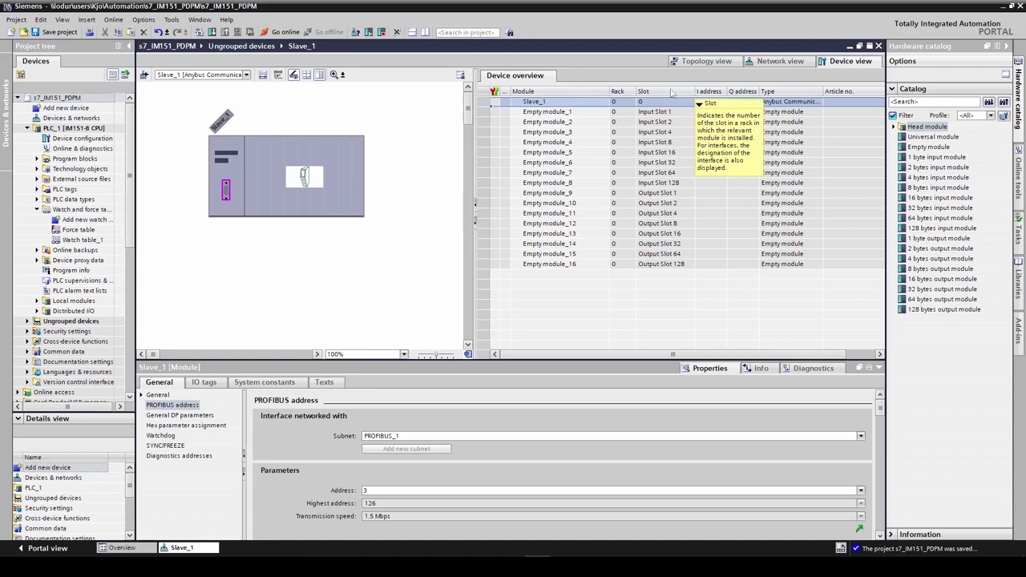
Step: Delete Empty modules 3, 5, 10 and 12 from Slave_1, confirming each deletion
{"action": "left_click", "coordinate": [594, 134]}
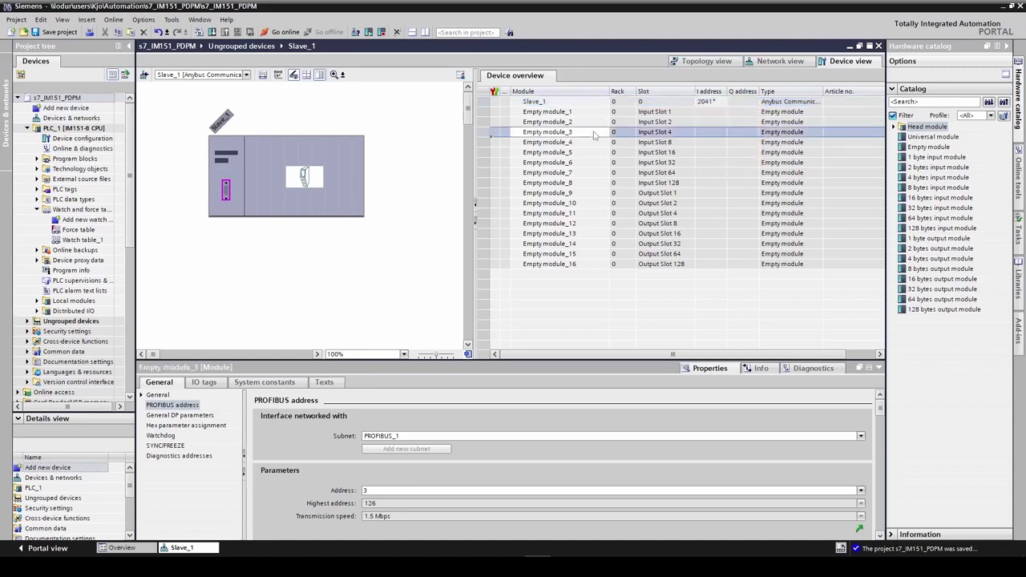
{"action": "key", "text": "Delete"}
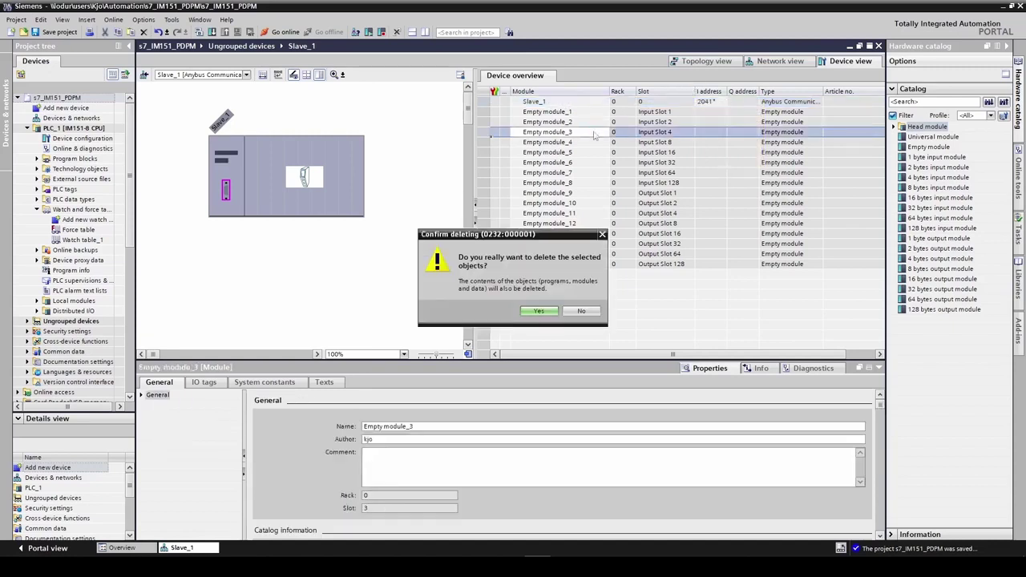
{"action": "key", "text": "Return"}
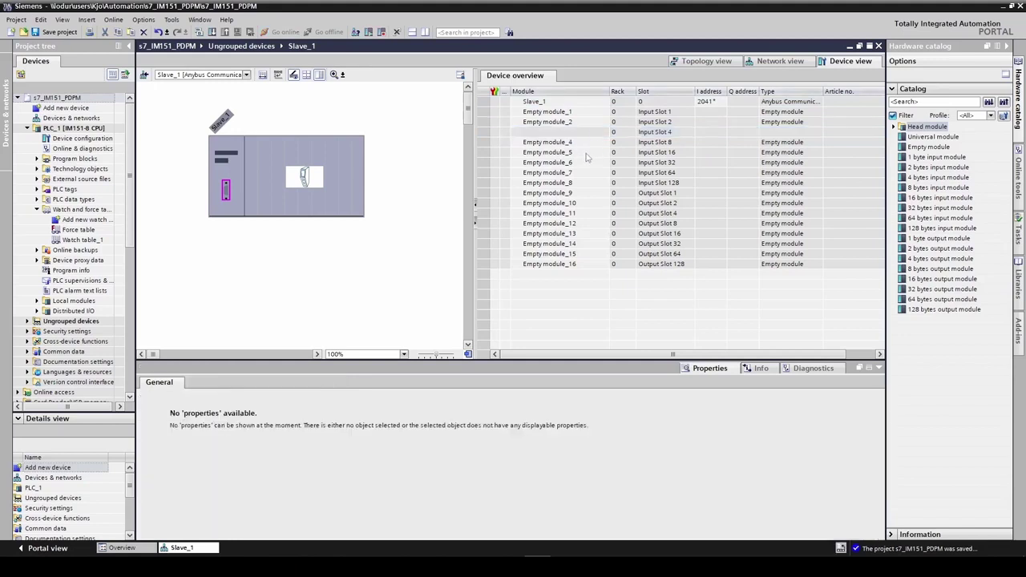
{"action": "left_click", "coordinate": [586, 153]}
{"action": "key", "text": "Delete"}
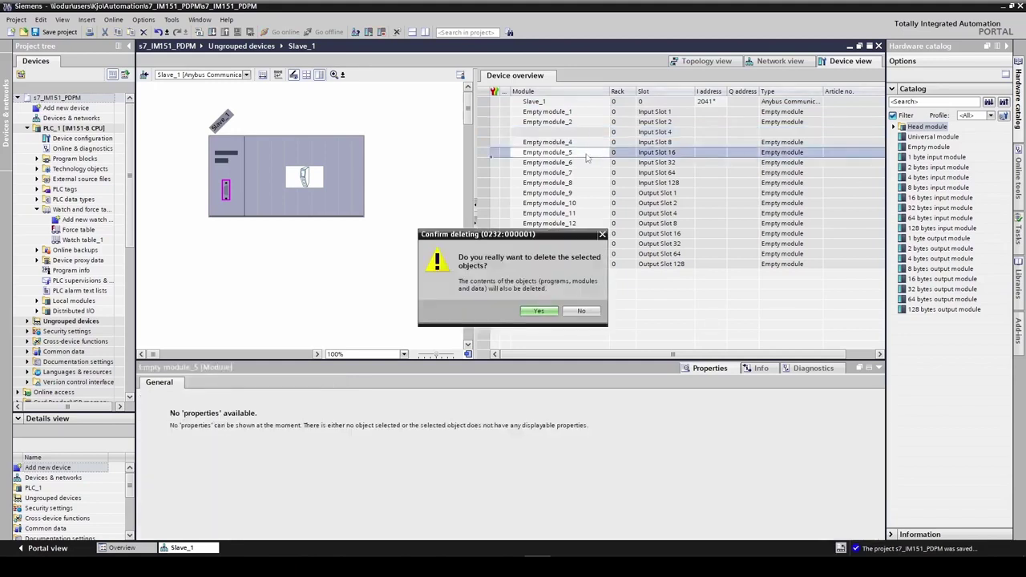
{"action": "key", "text": "Return"}
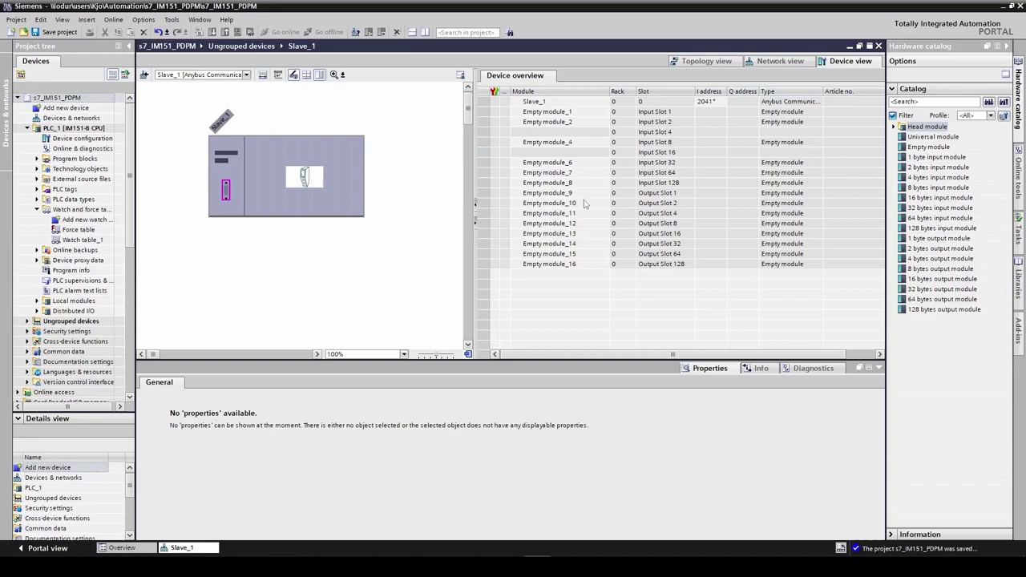
{"action": "left_click", "coordinate": [586, 205]}
{"action": "key", "text": "Delete"}
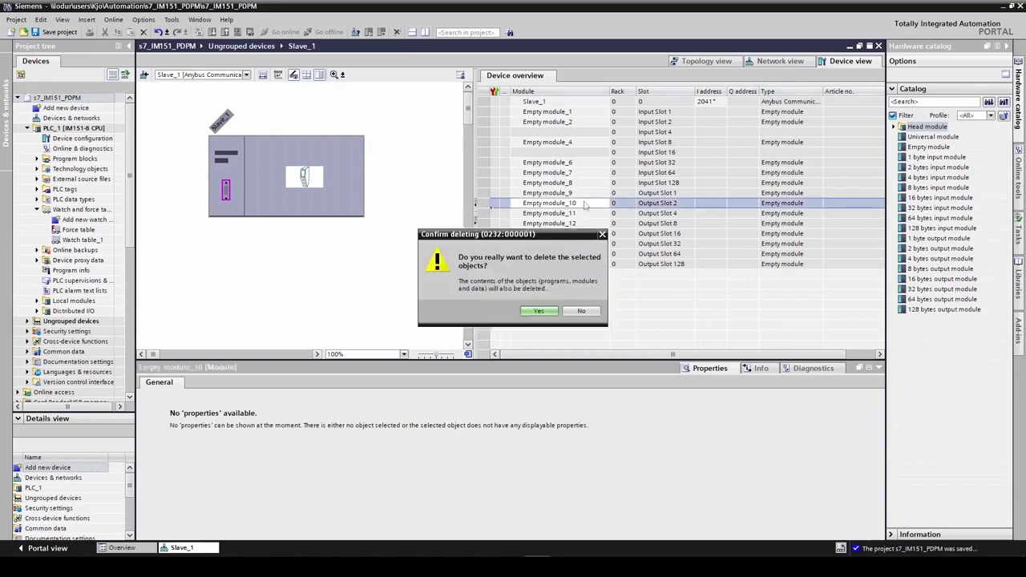
{"action": "key", "text": "Return"}
{"action": "left_click", "coordinate": [585, 225]}
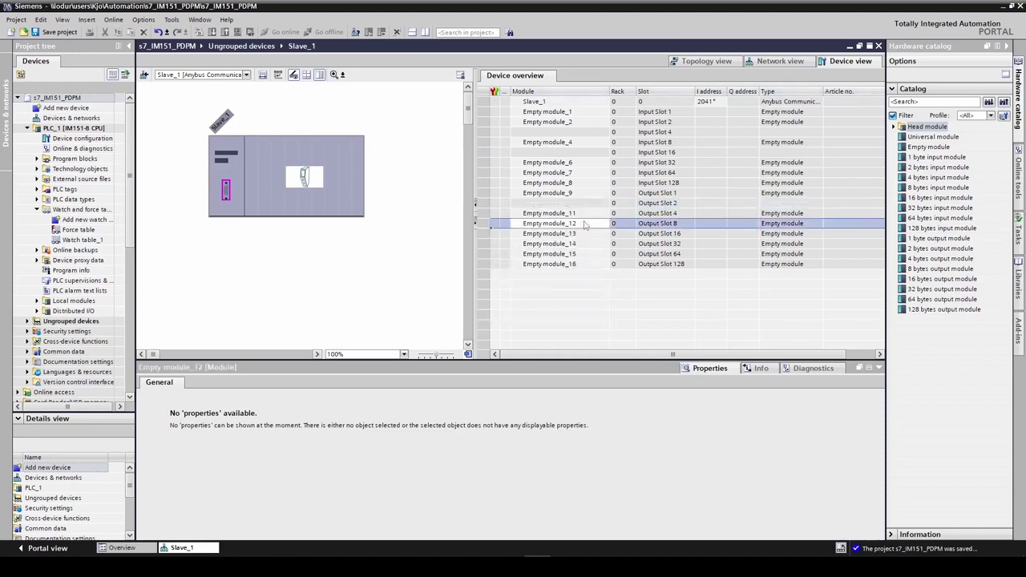
{"action": "key", "text": "Delete"}
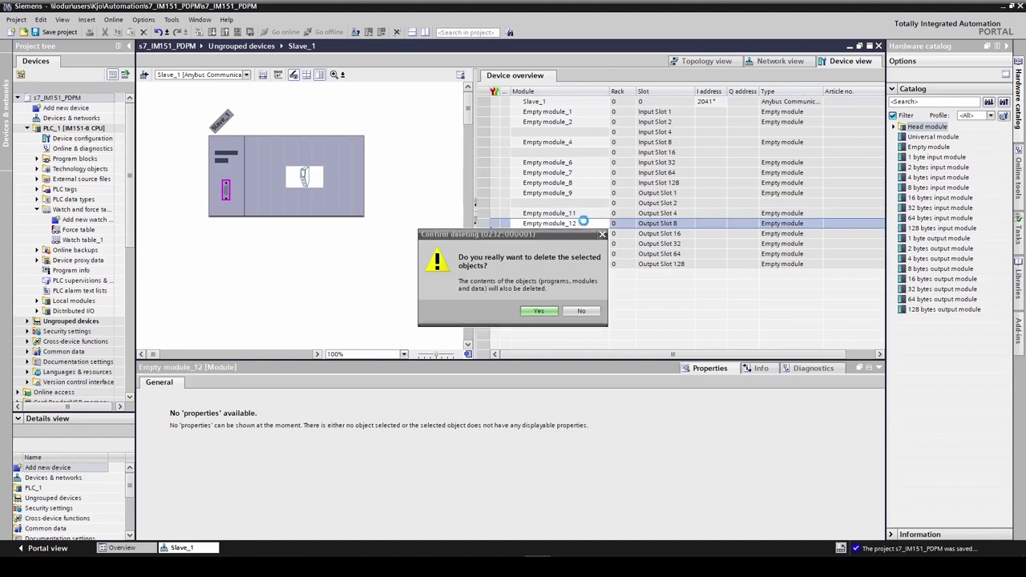
{"action": "key", "text": "Return"}
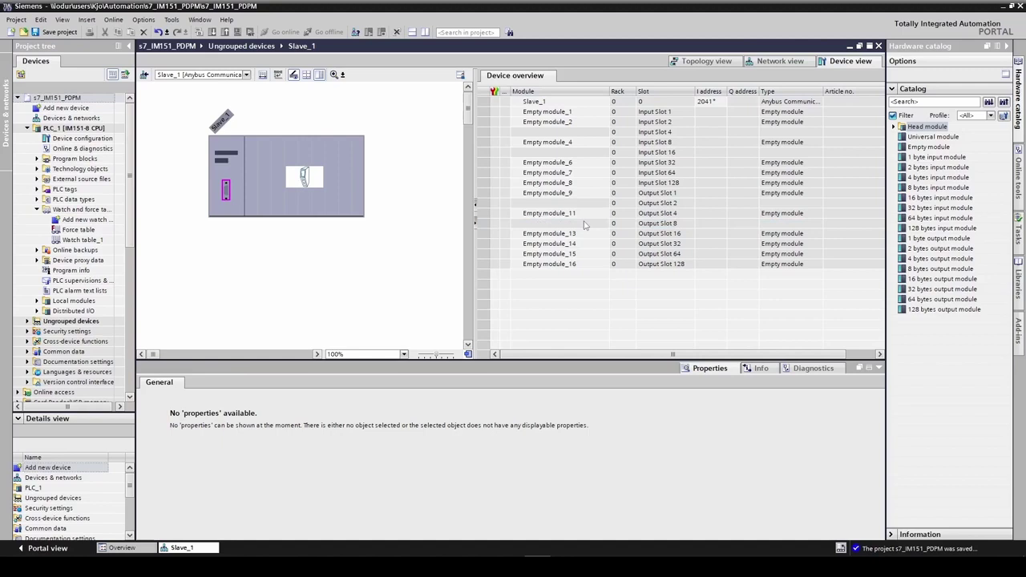
Step: Insert 4- and 16-byte input modules and 2- and 8-byte output modules into Slave_1's freed slots
{"action": "double_click", "coordinate": [943, 178]}
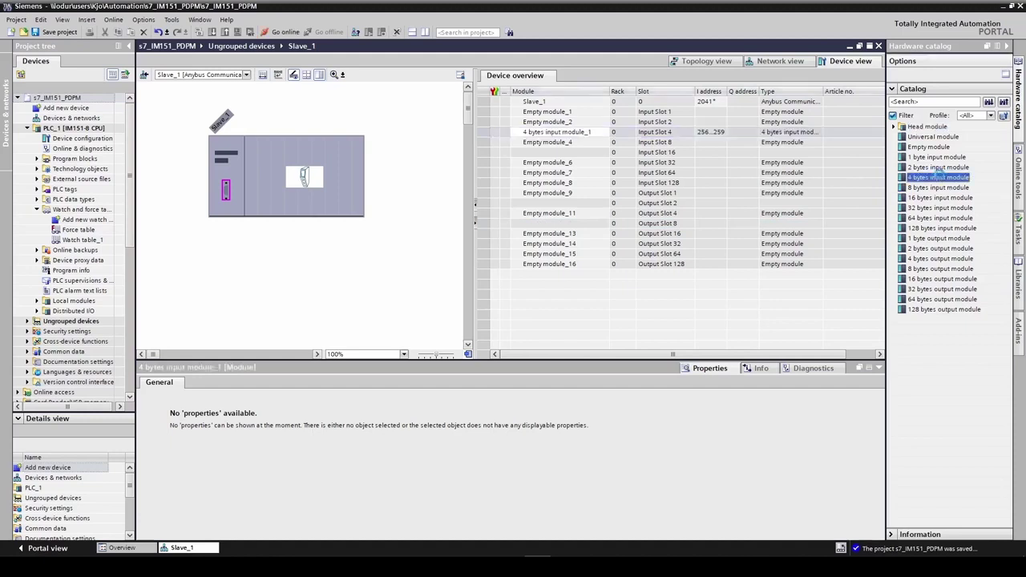
{"action": "left_click", "coordinate": [941, 198]}
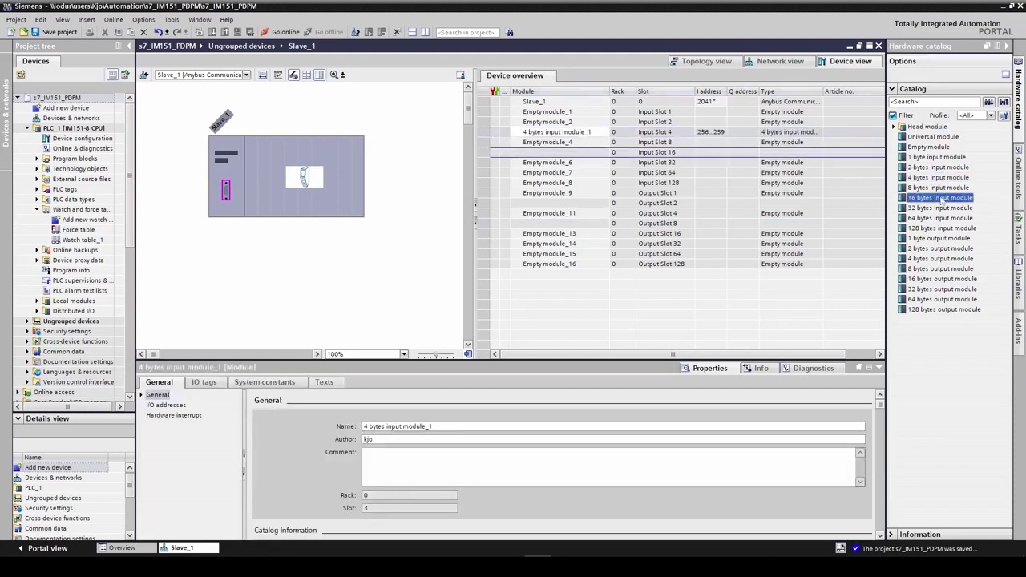
{"action": "double_click", "coordinate": [942, 199]}
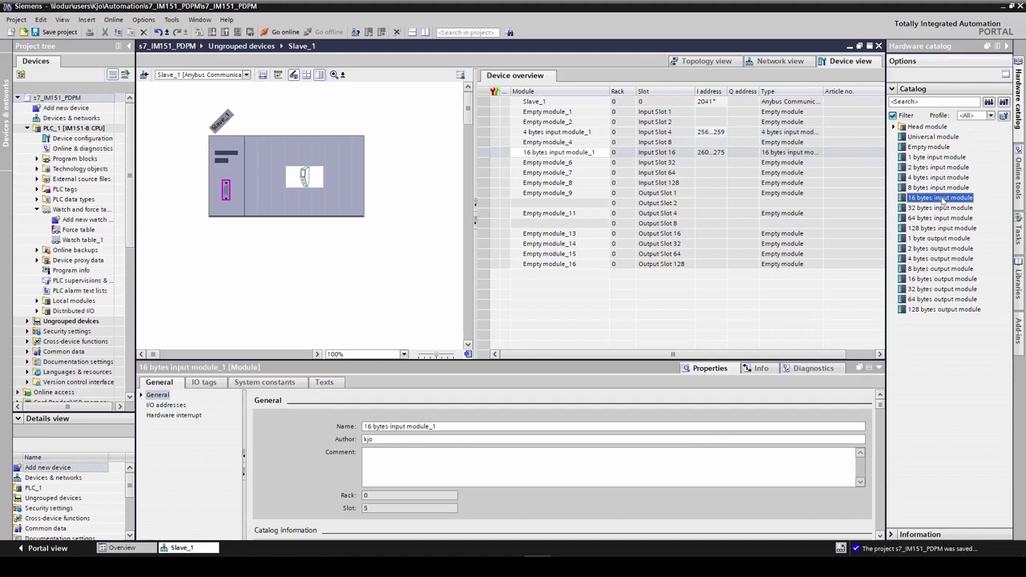
{"action": "left_click", "coordinate": [939, 249]}
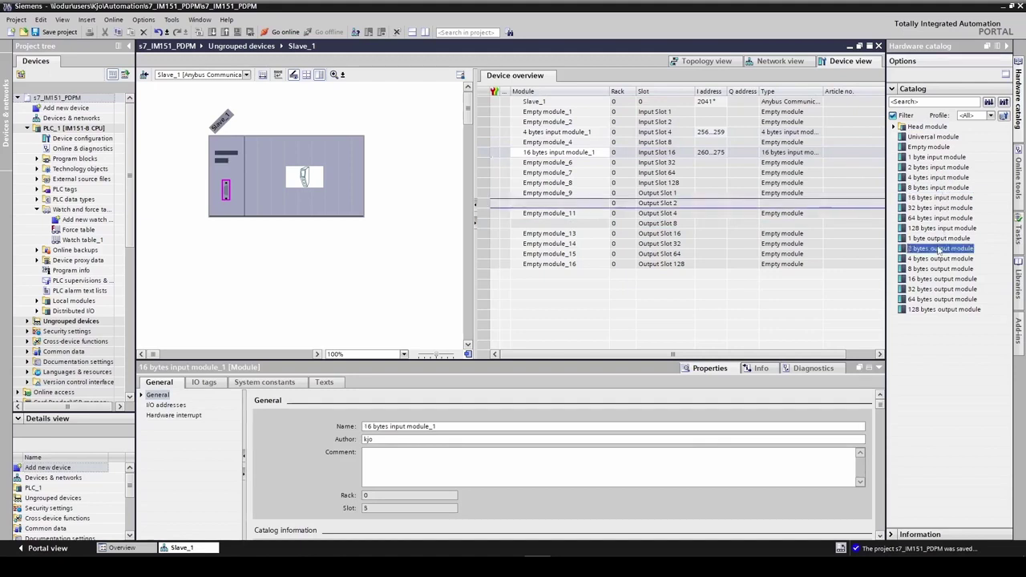
{"action": "double_click", "coordinate": [939, 249]}
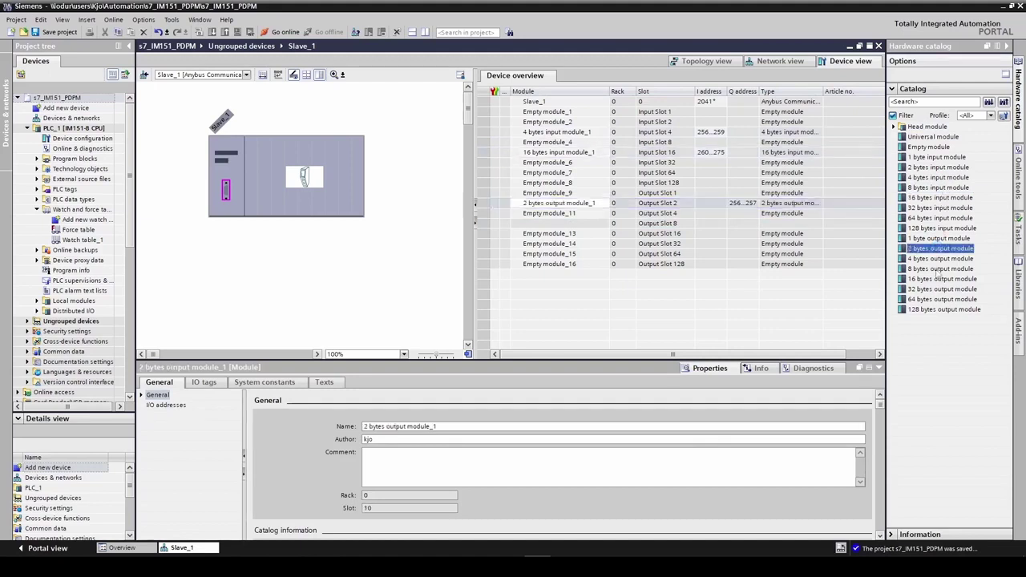
{"action": "left_click", "coordinate": [937, 269]}
{"action": "double_click", "coordinate": [938, 269]}
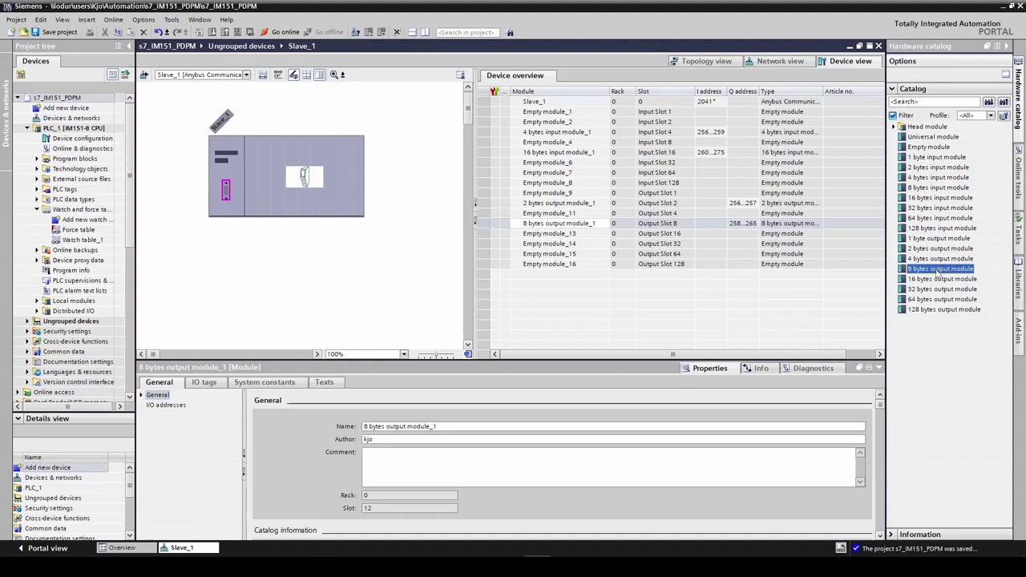
Step: From Network view, download the hardware configuration to PLC_1 and finish loading
{"action": "left_click", "coordinate": [784, 64]}
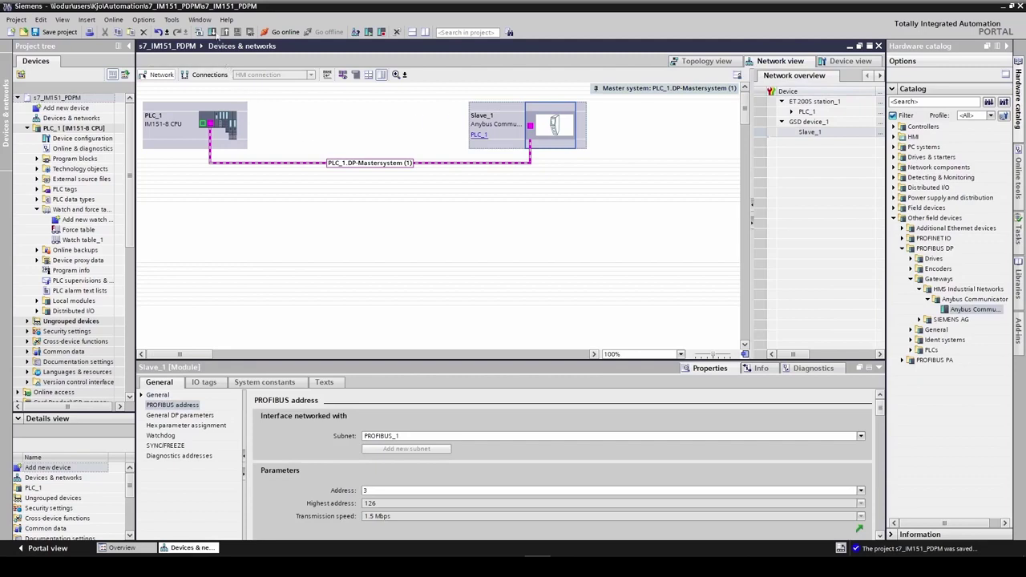
{"action": "left_click", "coordinate": [212, 31]}
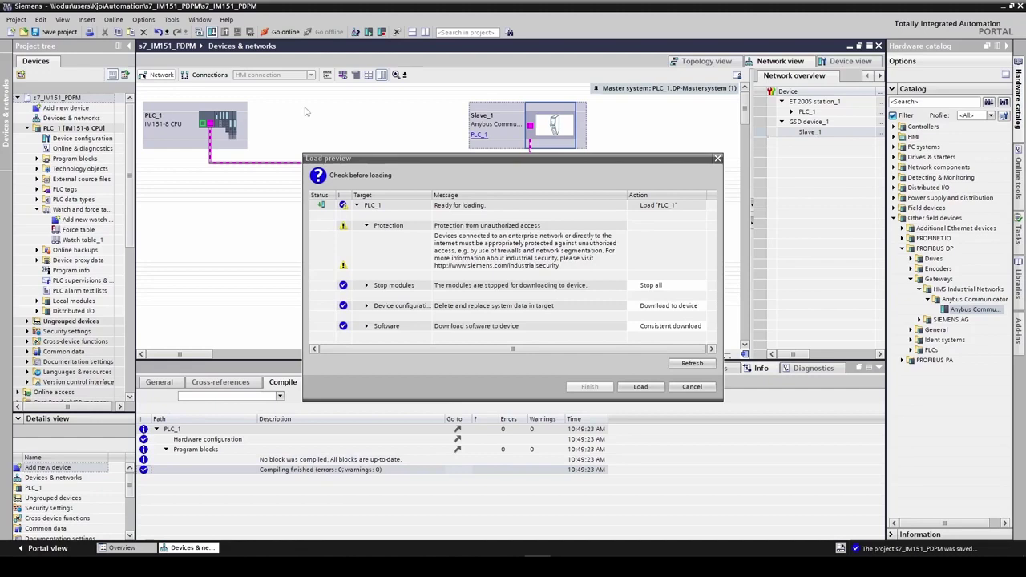
{"action": "left_click", "coordinate": [624, 386]}
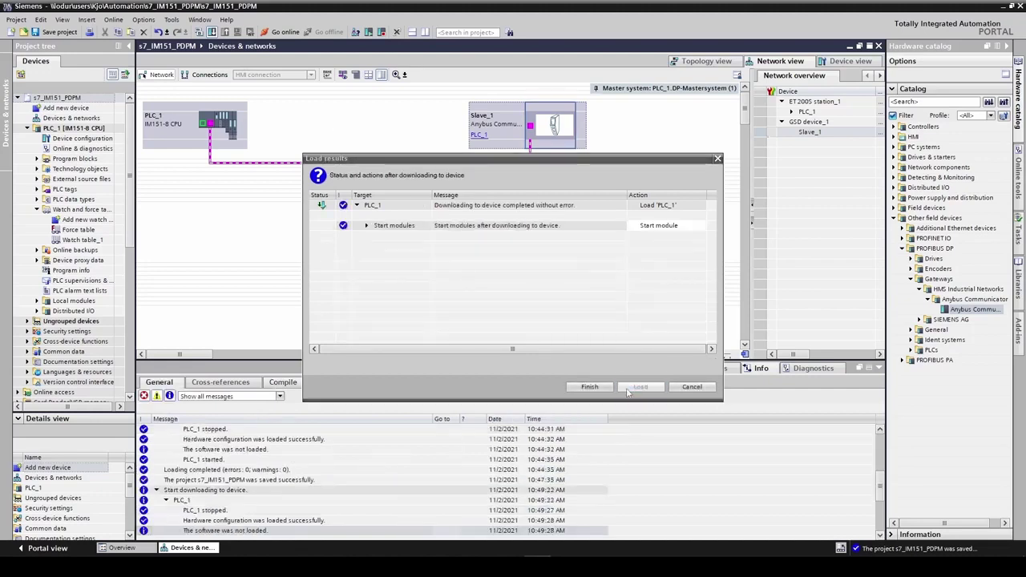
{"action": "left_click", "coordinate": [610, 387]}
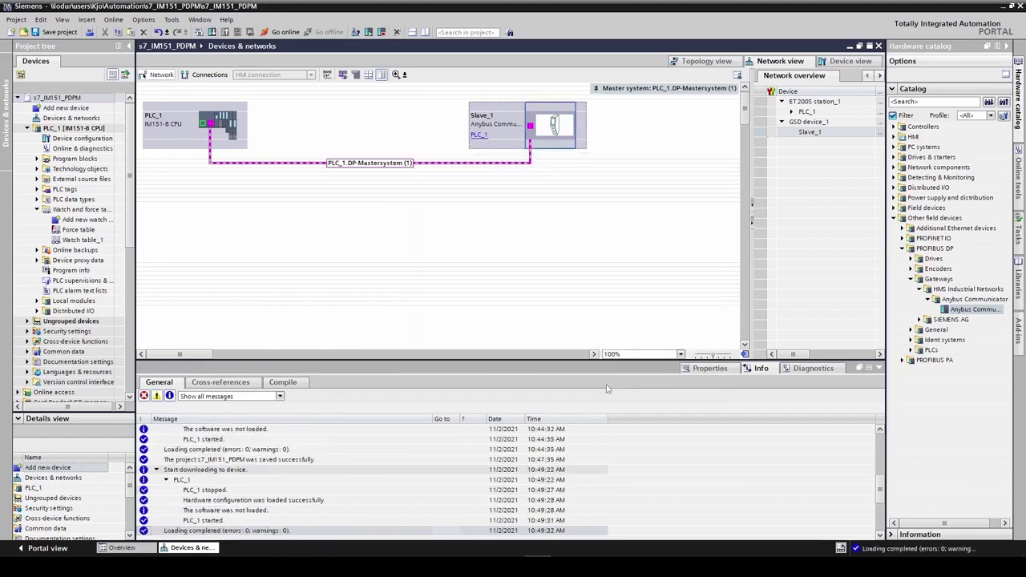
Step: Go online with PLC_1 from the toolbar
{"action": "left_click", "coordinate": [278, 34]}
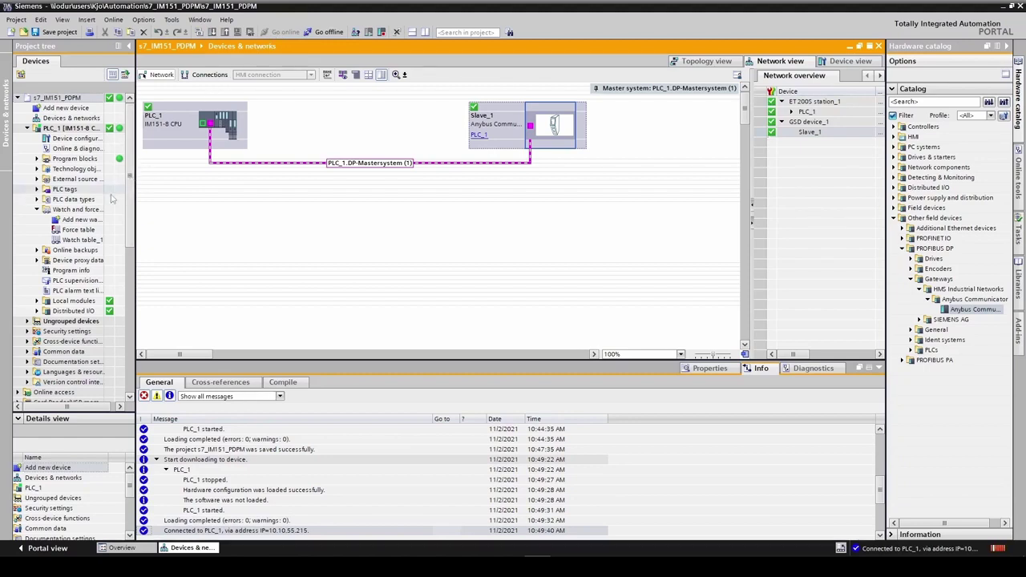
Step: Open Watch table_1, add address %IW256, and monitor all values
{"action": "double_click", "coordinate": [72, 239]}
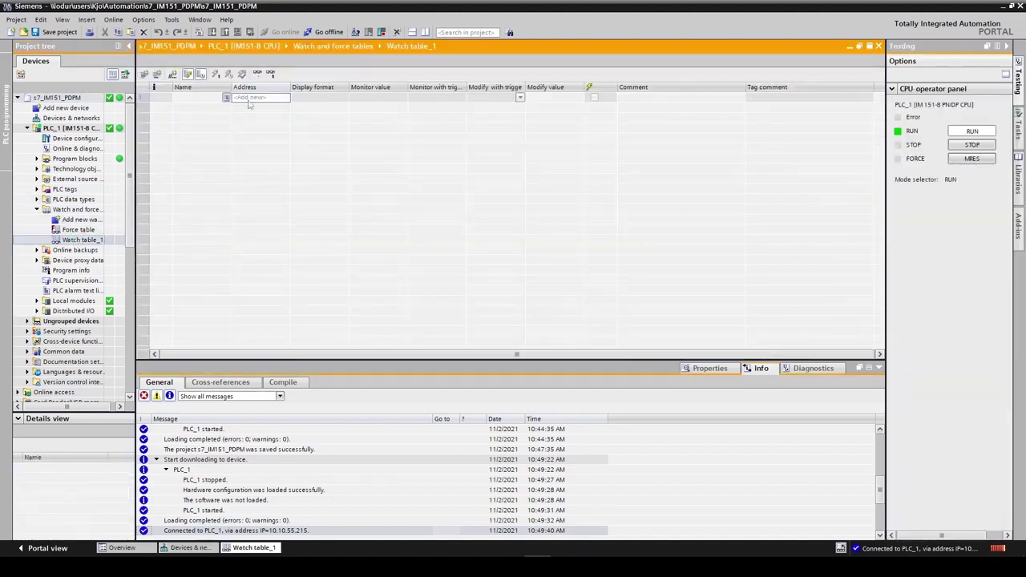
{"action": "left_click", "coordinate": [249, 99]}
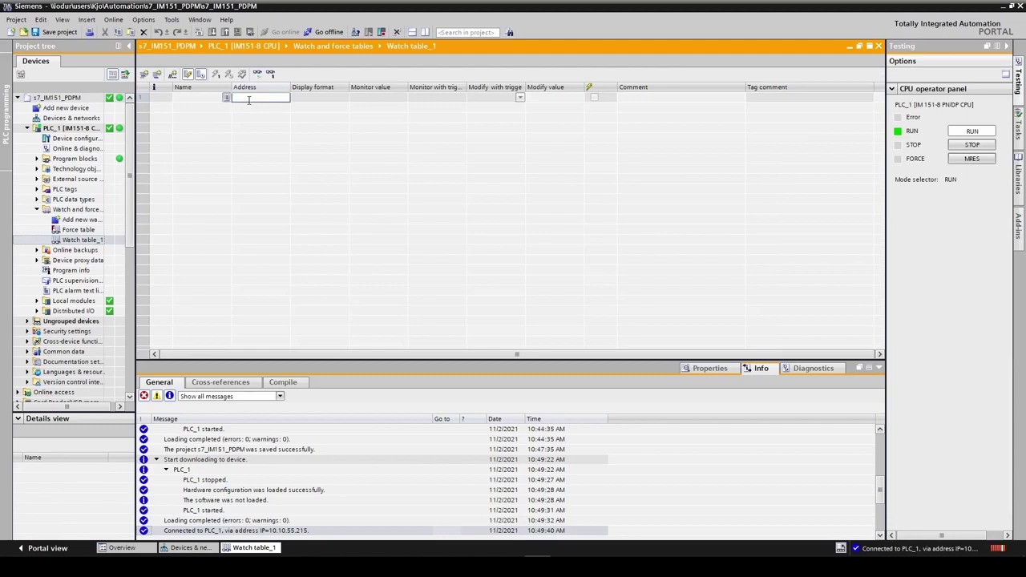
{"action": "type", "text": "iw25"}
{"action": "type", "text": "6"}
{"action": "key", "text": "Return"}
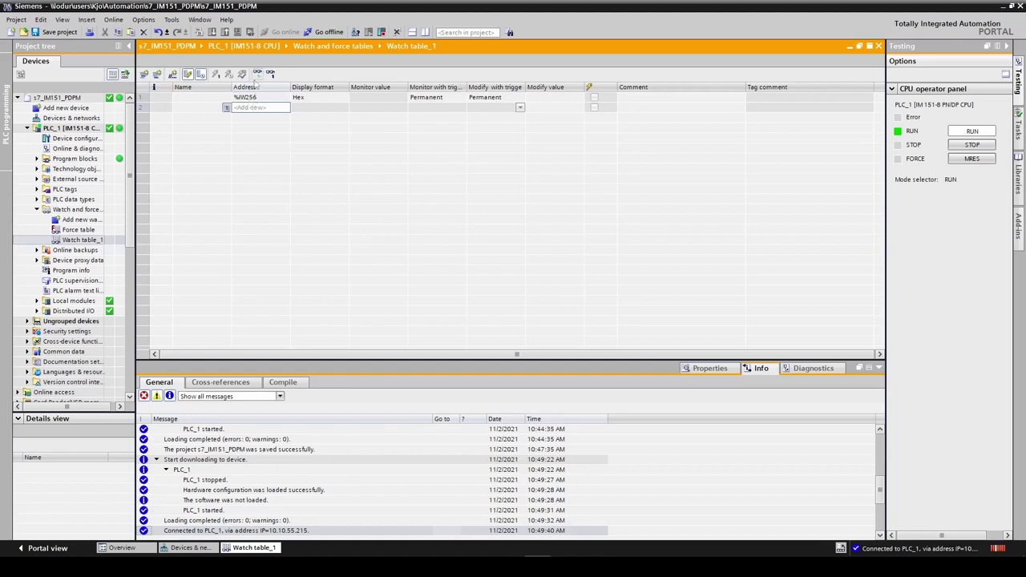
{"action": "left_click", "coordinate": [257, 73]}
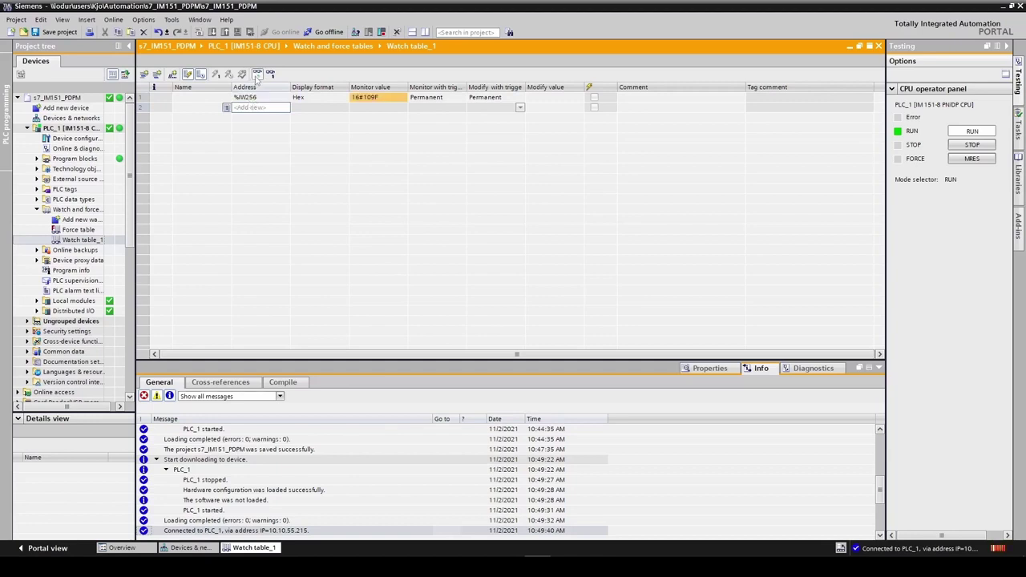
Step: Set the display format of %IW256 to DEC
{"action": "left_click", "coordinate": [342, 99]}
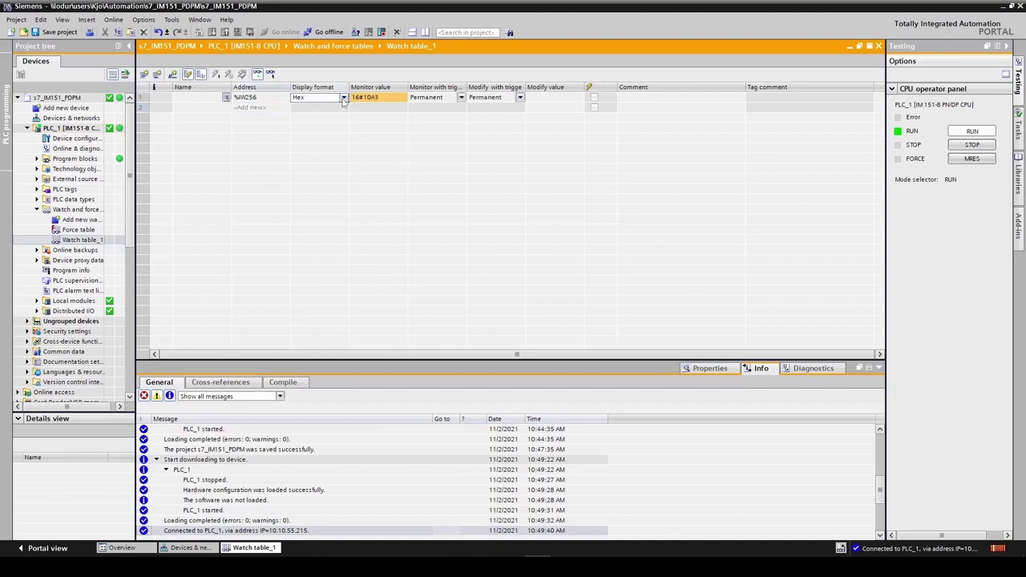
{"action": "left_click", "coordinate": [343, 97]}
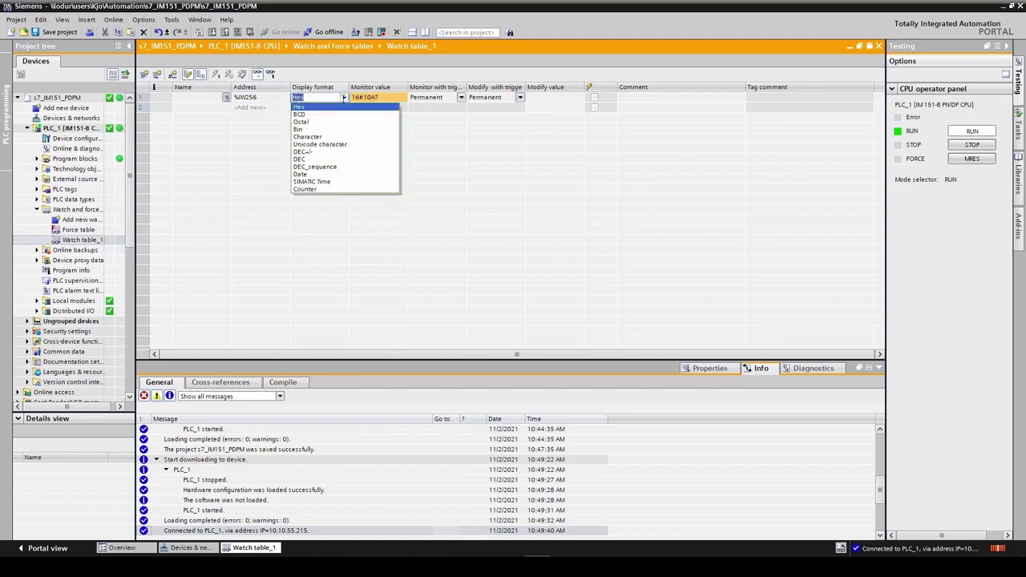
{"action": "left_click", "coordinate": [307, 159]}
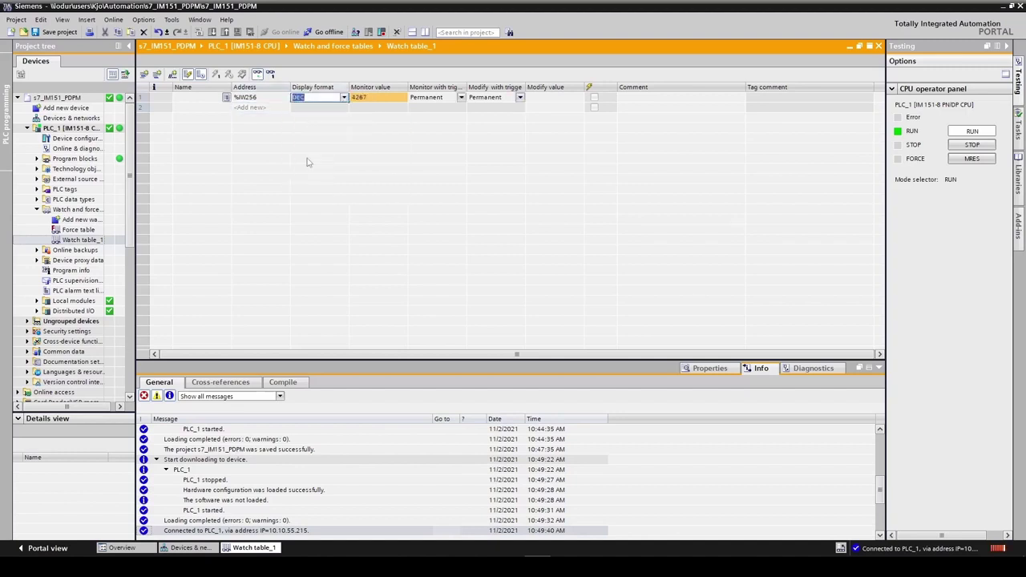
{"action": "left_click", "coordinate": [245, 109]}
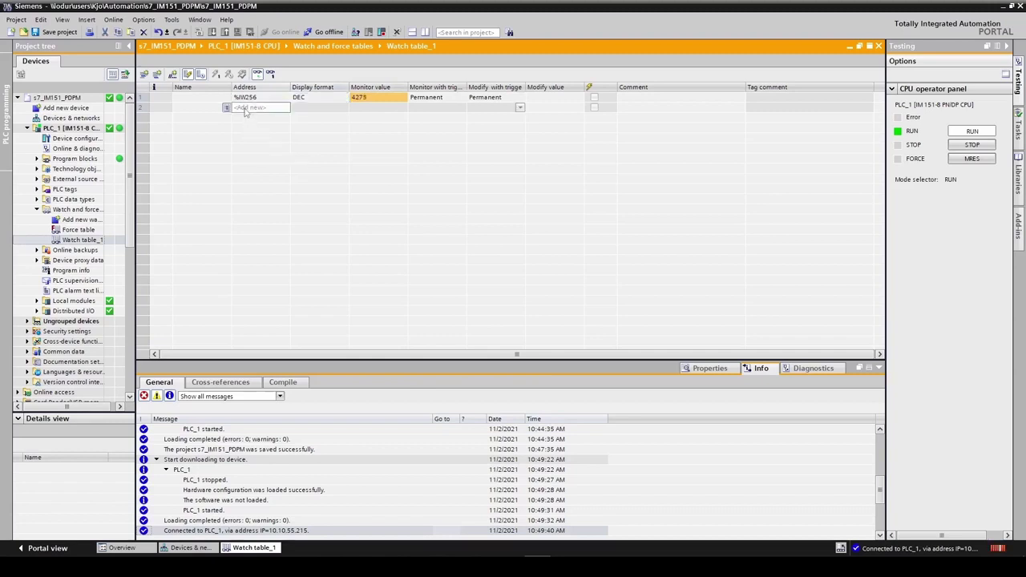
Step: Add %QW256 with modify value 16#1 and write it once
{"action": "type", "text": "qw25"}
{"action": "type", "text": "6"}
{"action": "key", "text": "Return"}
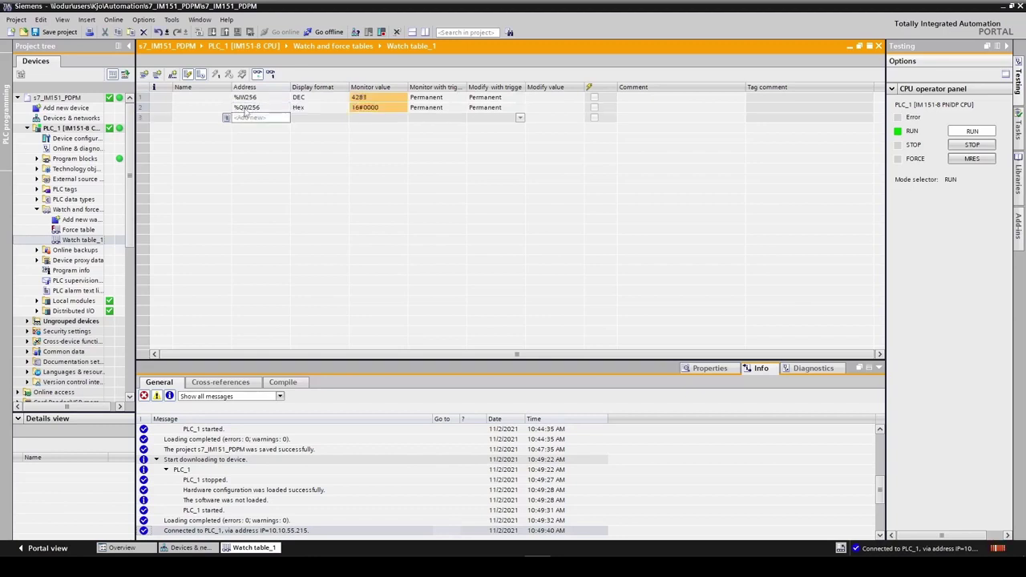
{"action": "left_click", "coordinate": [537, 110]}
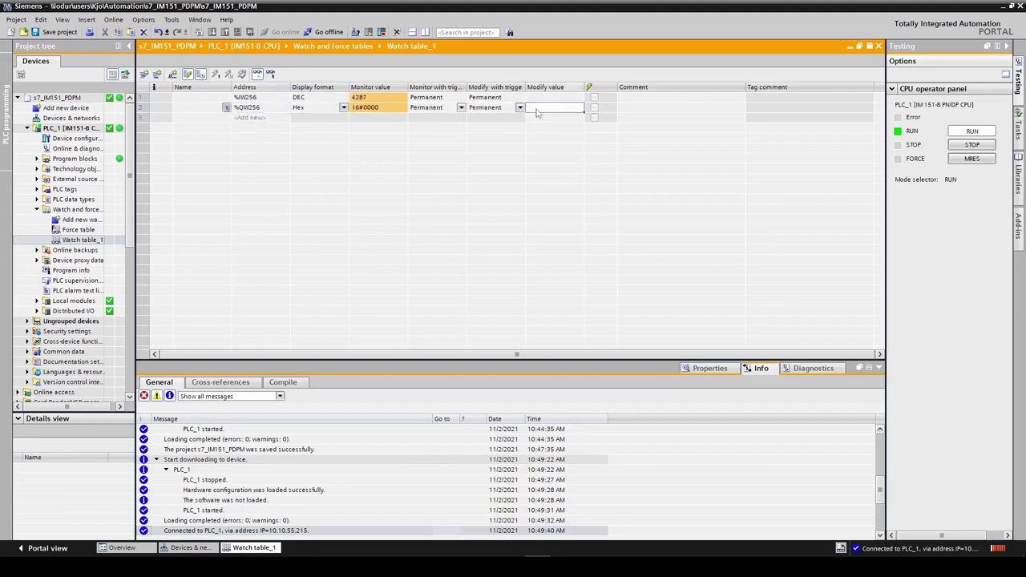
{"action": "type", "text": "16#1"}
{"action": "key", "text": "Return"}
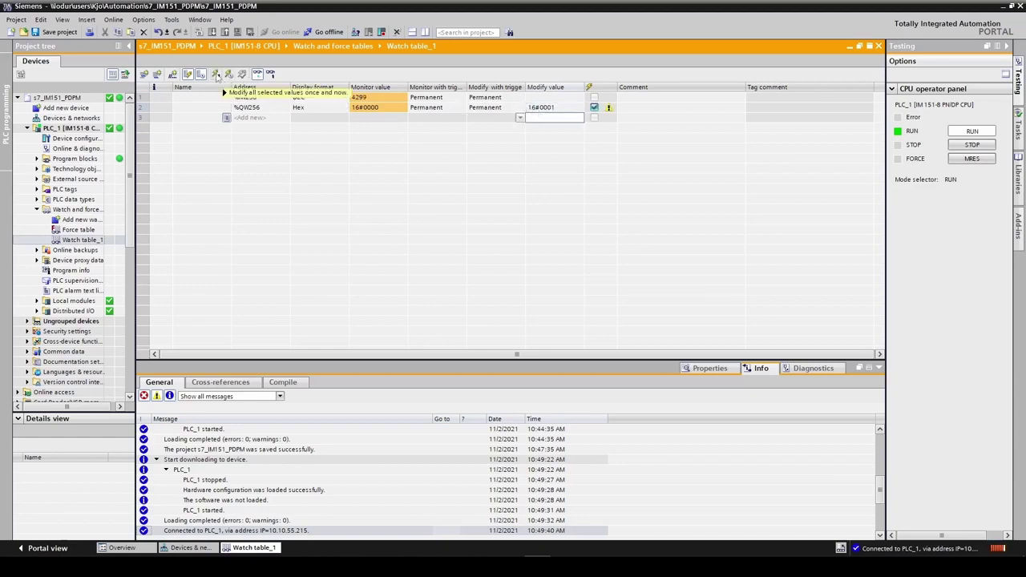
{"action": "left_click", "coordinate": [216, 75]}
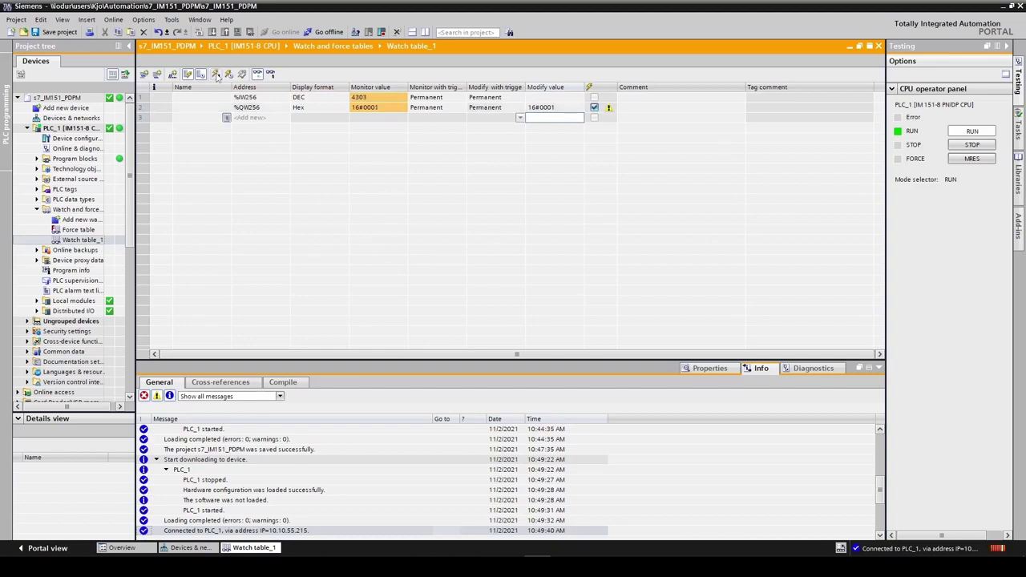